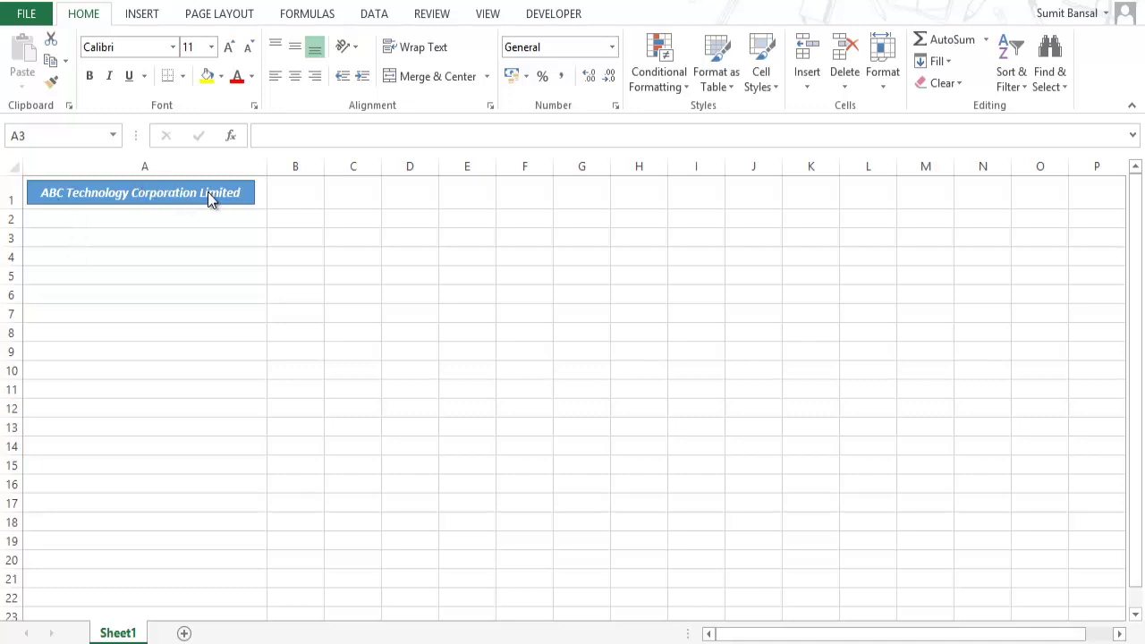
Type 'ABC Technology Corporation Limited' into cell A3.
left_click(78, 238)
type("ABC Technology Corporation Limited")
key("Return")
Replace A3's text with 'ABC', commit it, then clear A3 again.
left_click(78, 238)
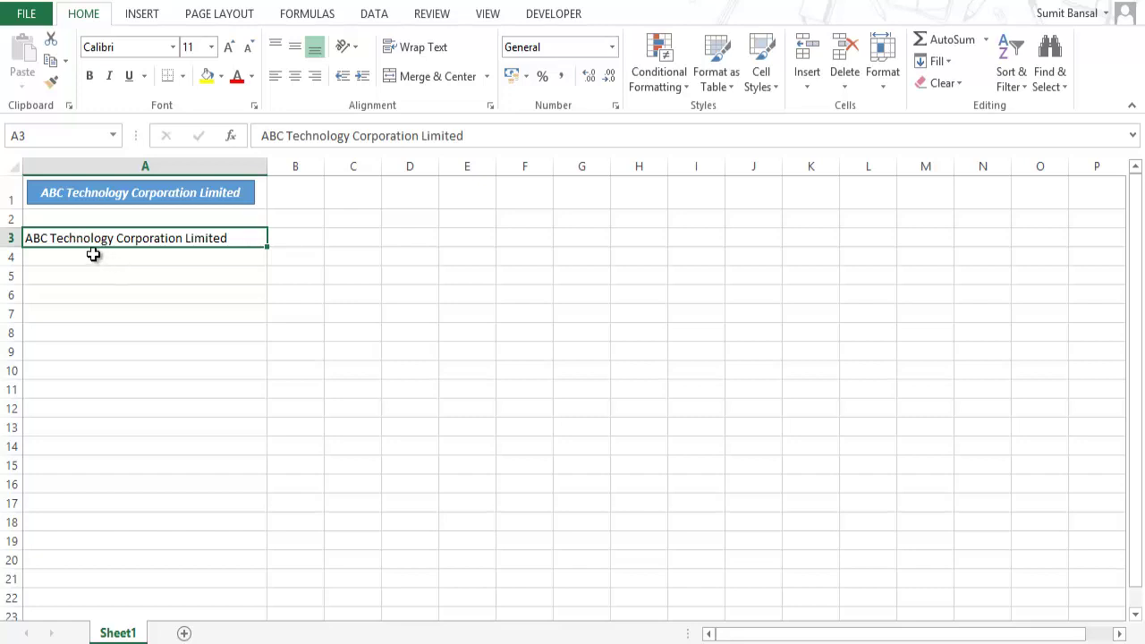
left_click(93, 255)
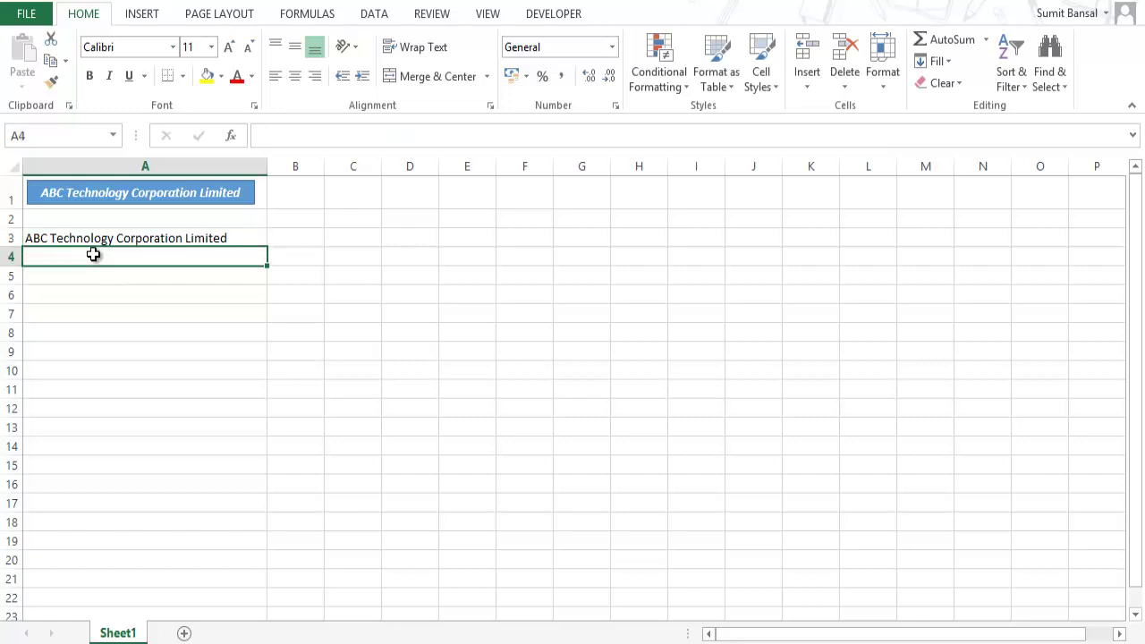
key("Up")
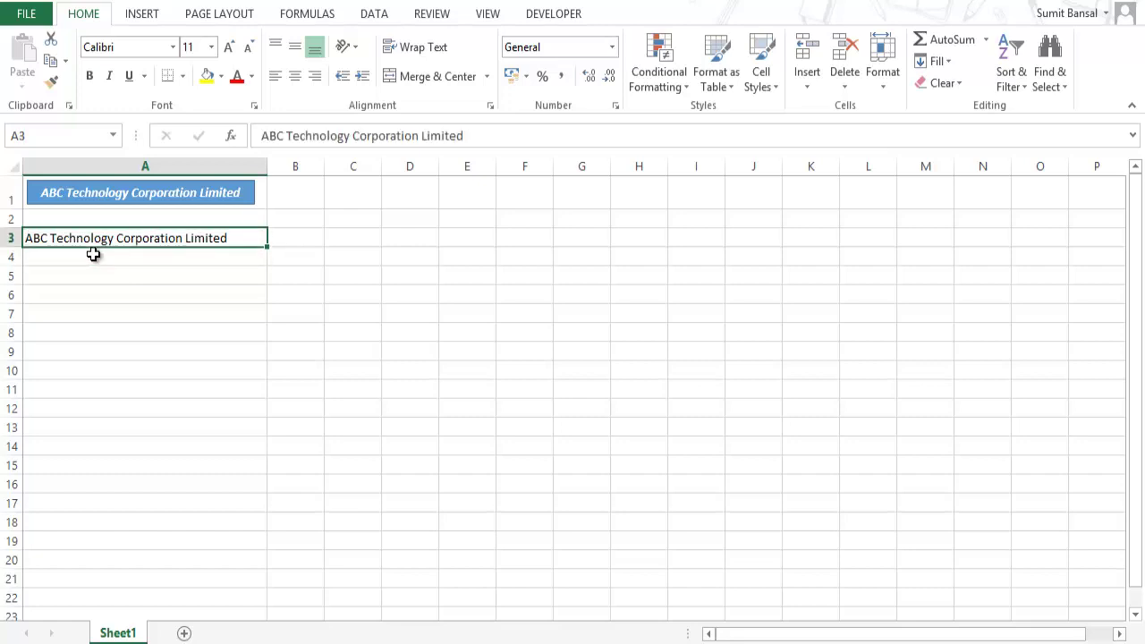
key("Delete")
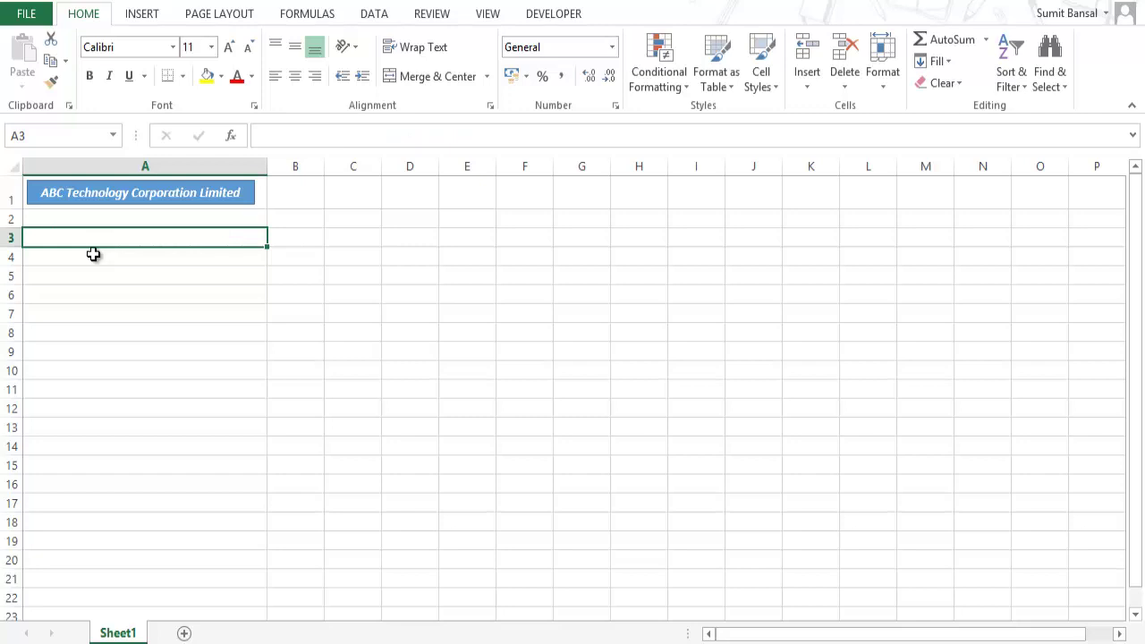
type("ABC")
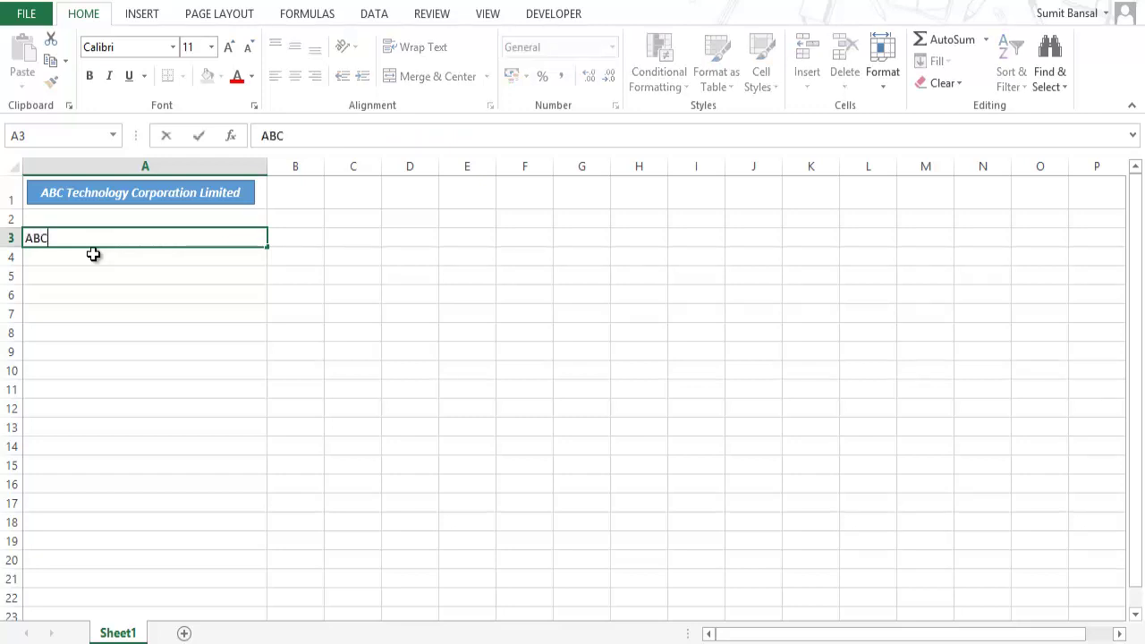
key("Return")
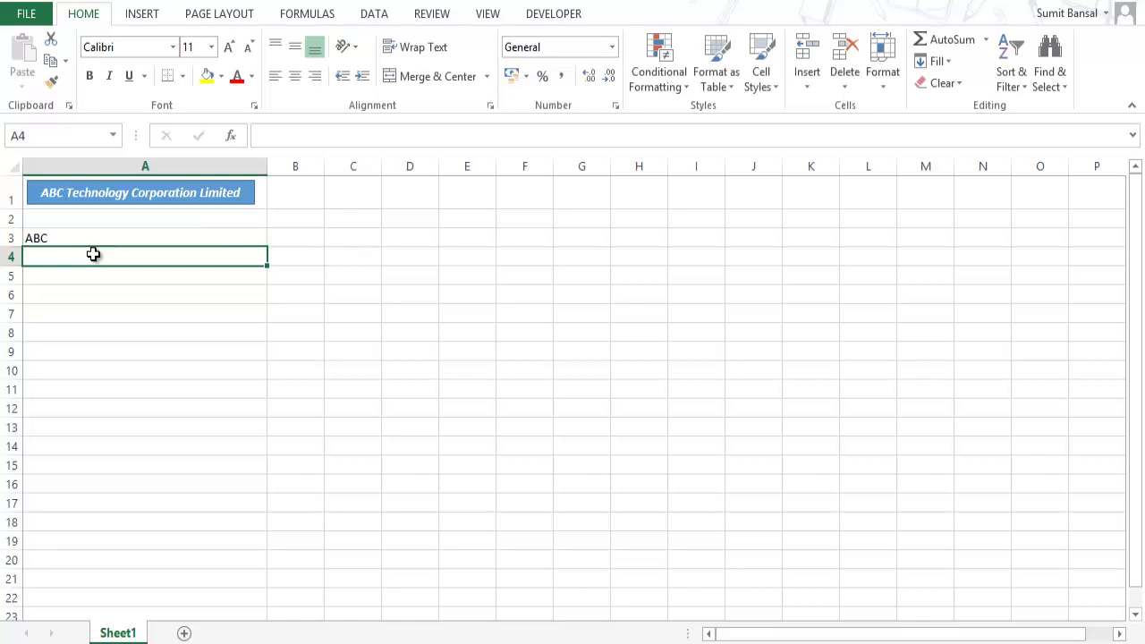
key("Up")
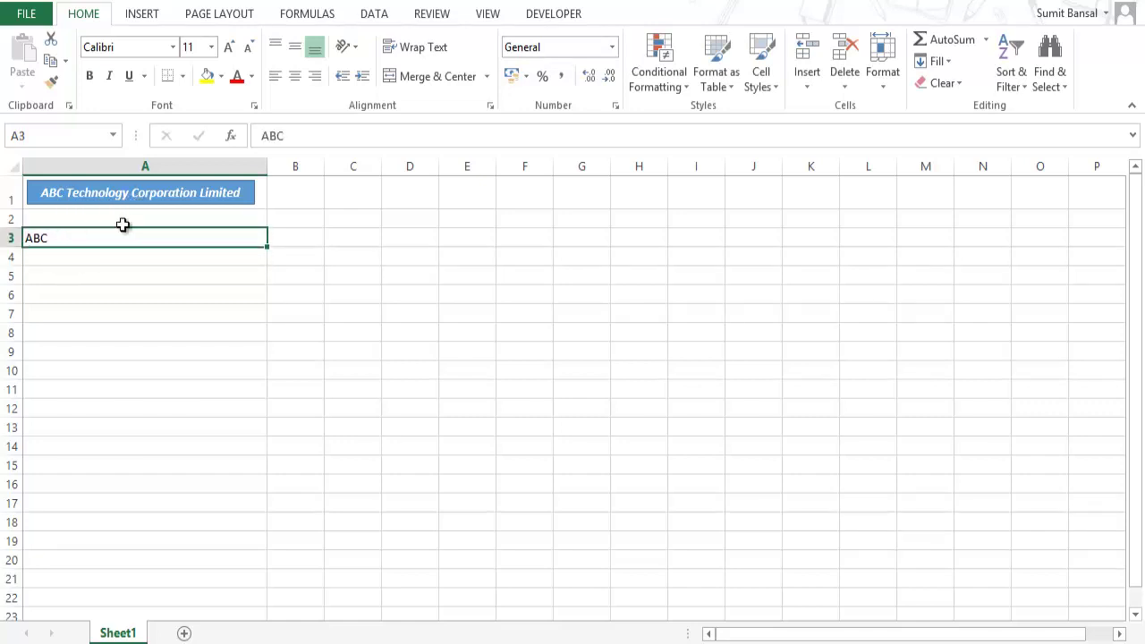
key("Delete")
Open the AutoCorrect settings from Excel's Proofing options and select the 'abotu' replacement entry.
left_click(26, 14)
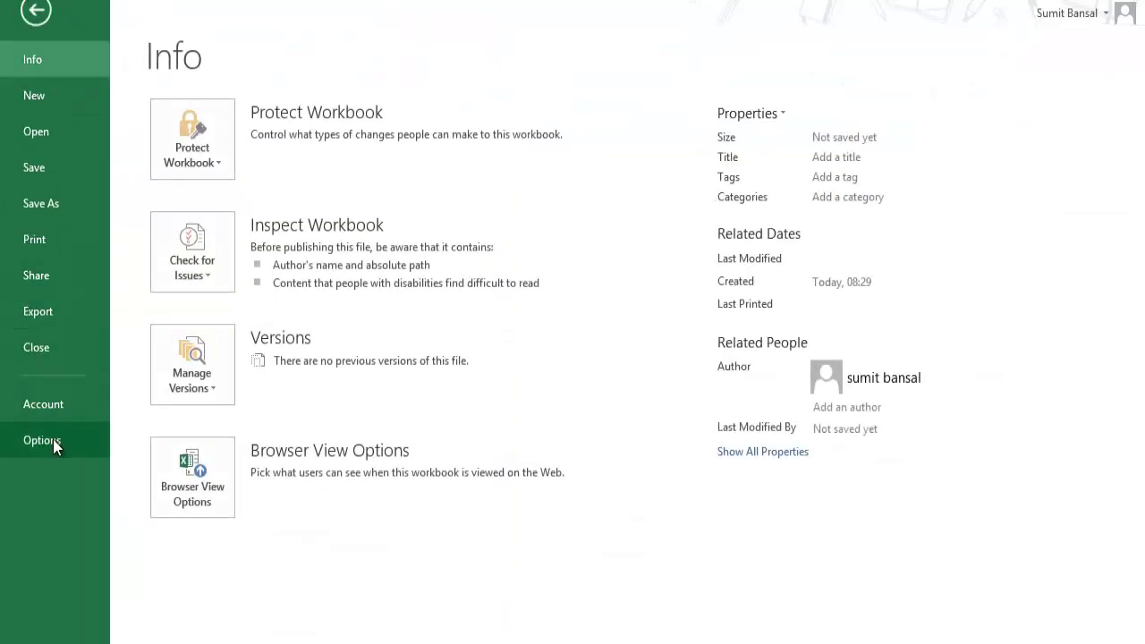
left_click(53, 439)
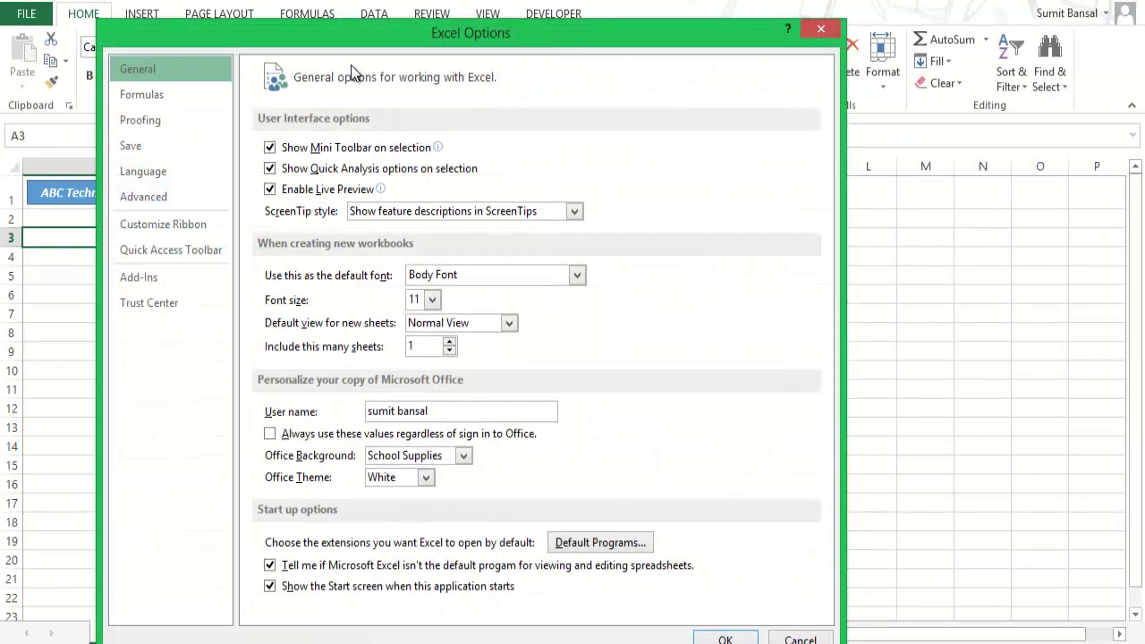
left_click(155, 122)
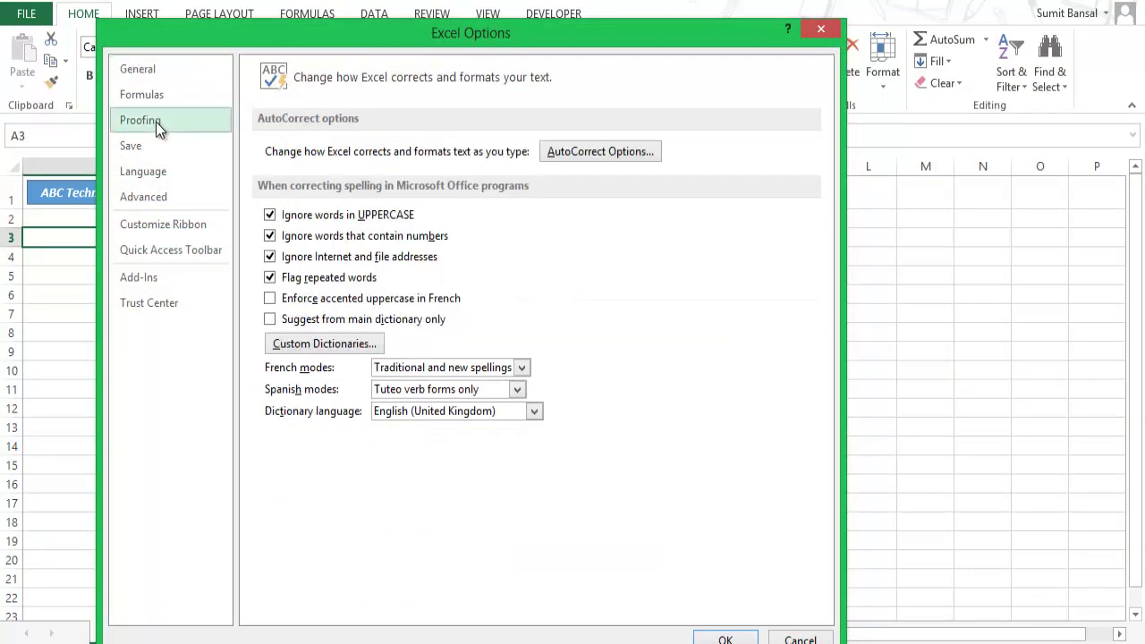
left_click(626, 159)
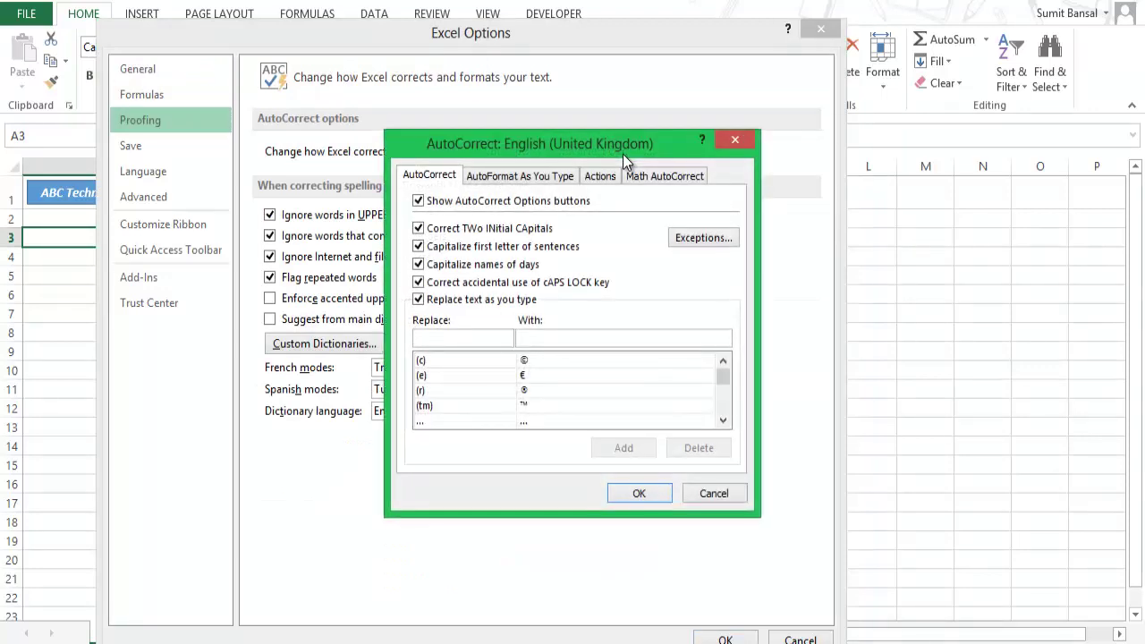
left_click_drag(609, 153, 490, 151)
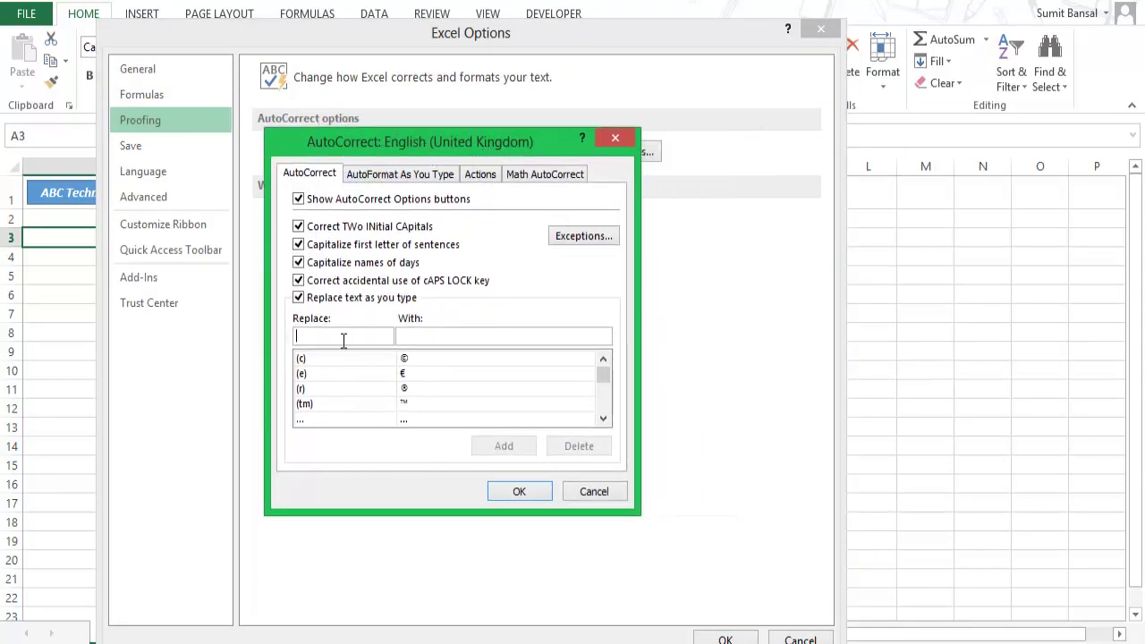
left_click(605, 418)
left_click(605, 418)
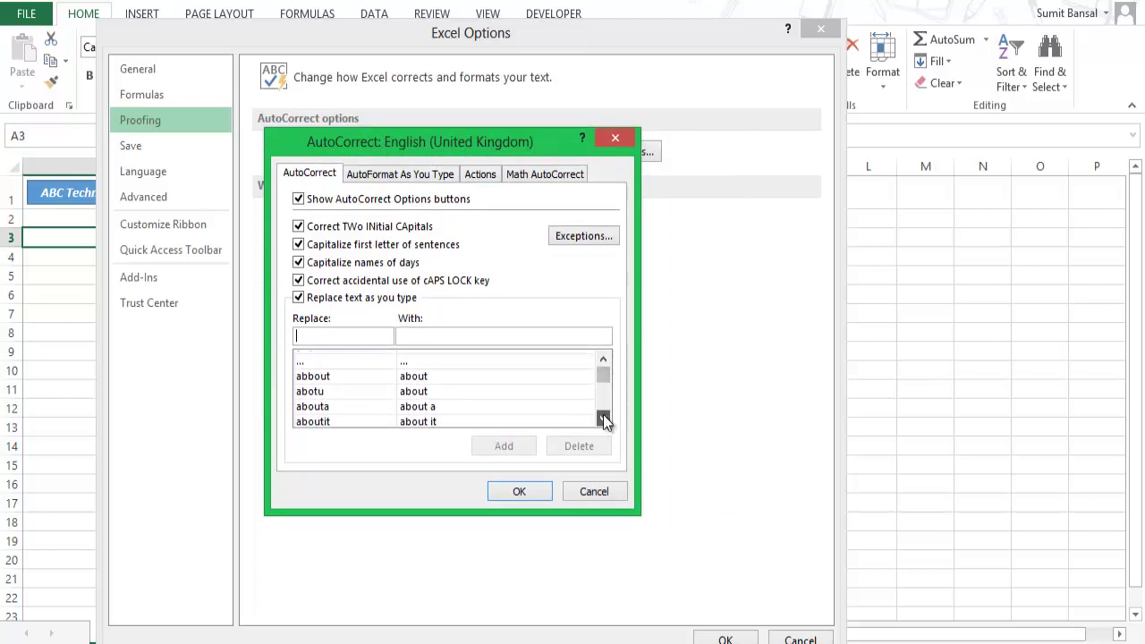
left_click(332, 390)
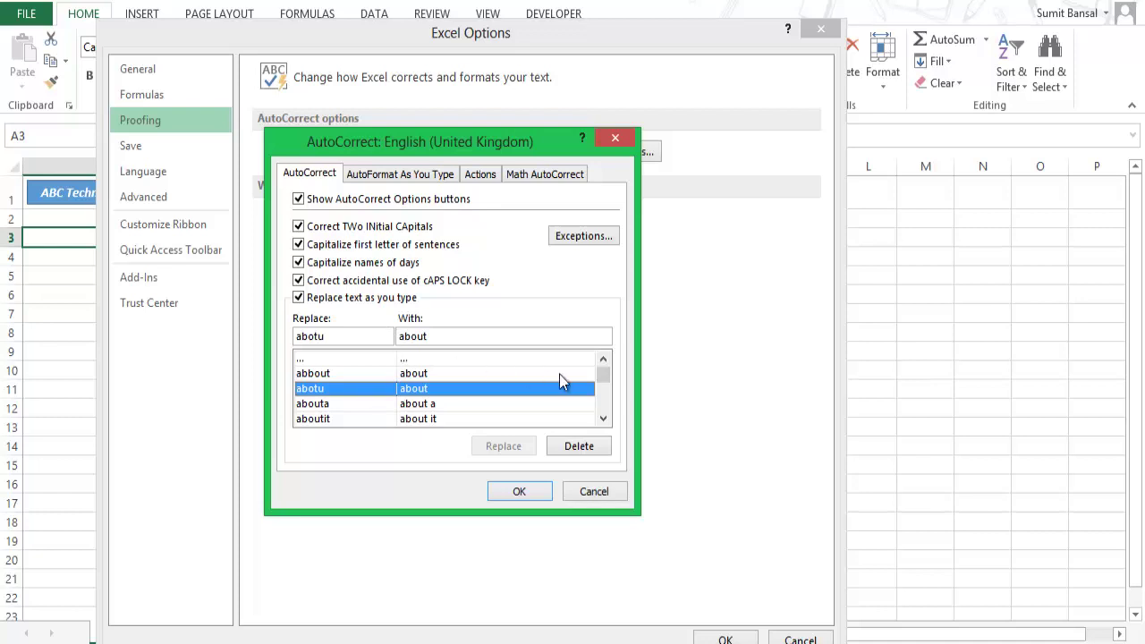
Add an AutoCorrect entry replacing 'ABC' with 'ABC Technology Corporation Limited' and confirm with OK.
left_click_drag(341, 337, 258, 333)
type("ABC")
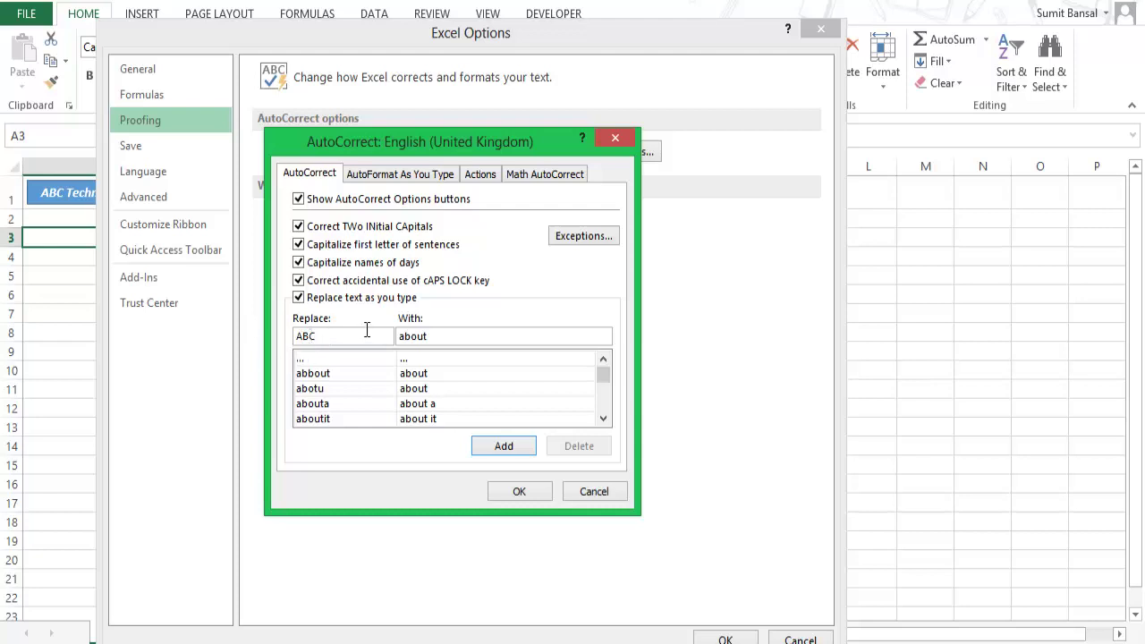
left_click_drag(435, 333, 394, 335)
type("ABC ")
type("Technology Corporation Limited")
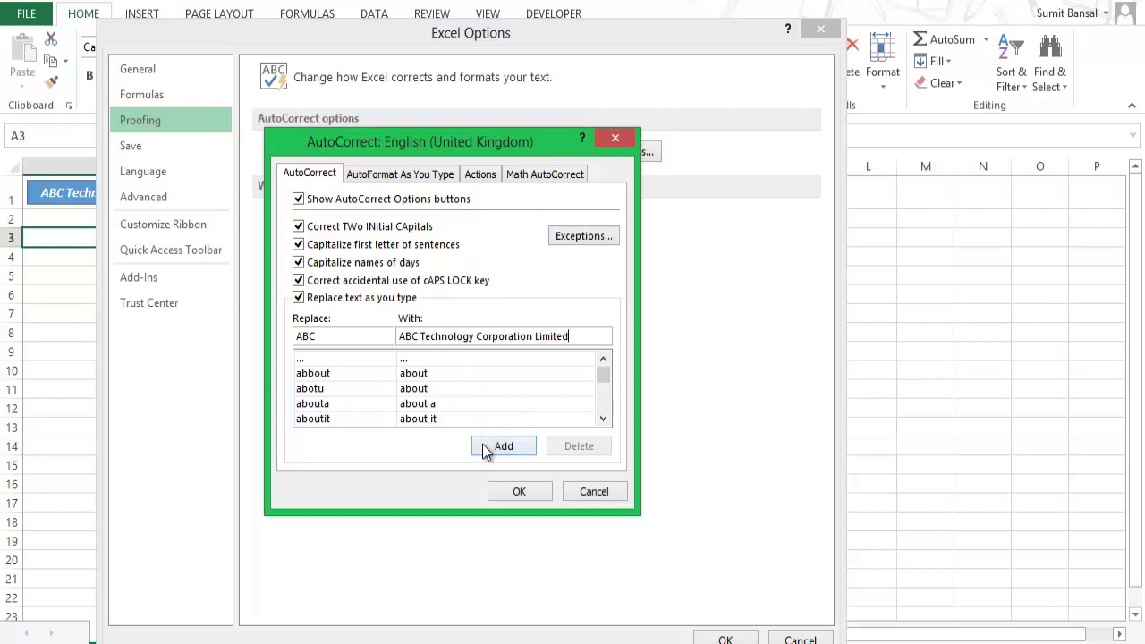
left_click(486, 447)
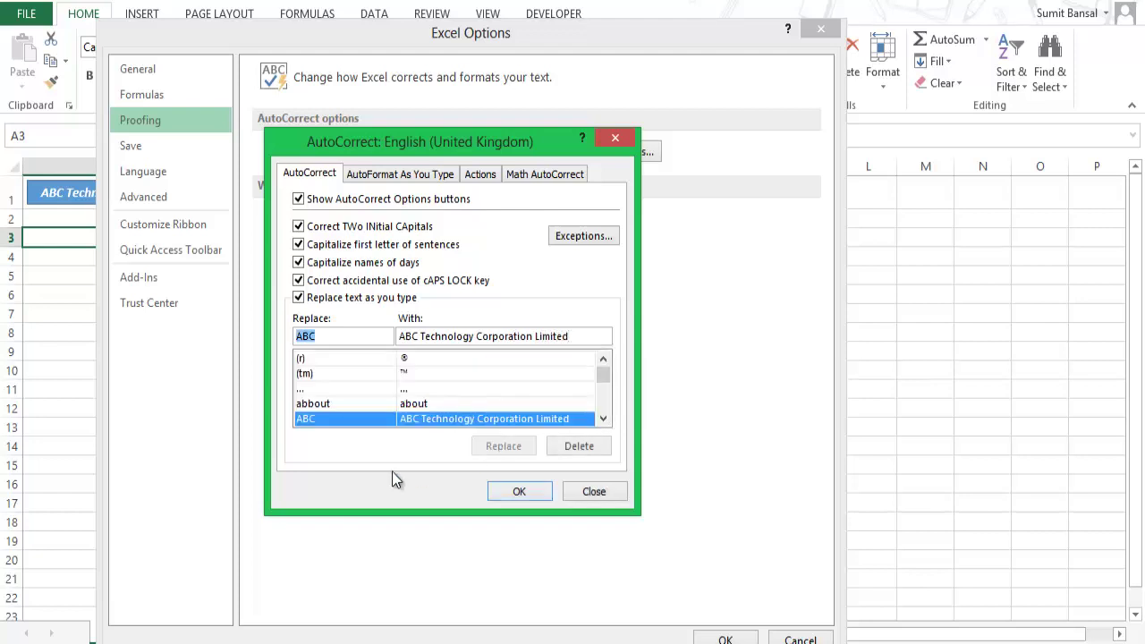
left_click(603, 424)
left_click(603, 424)
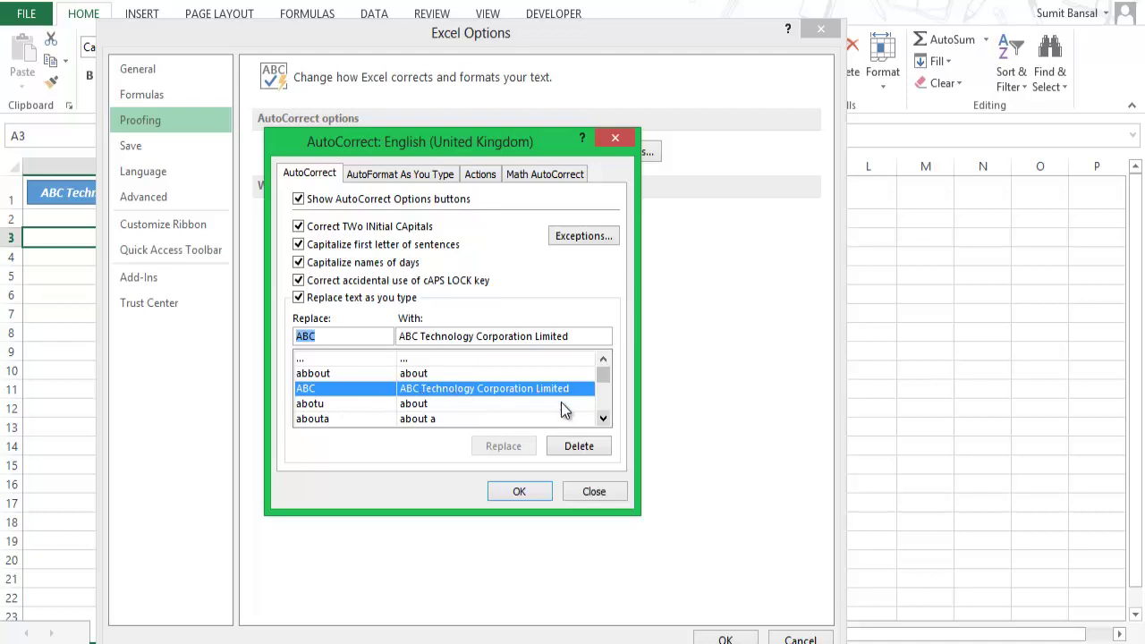
left_click(534, 491)
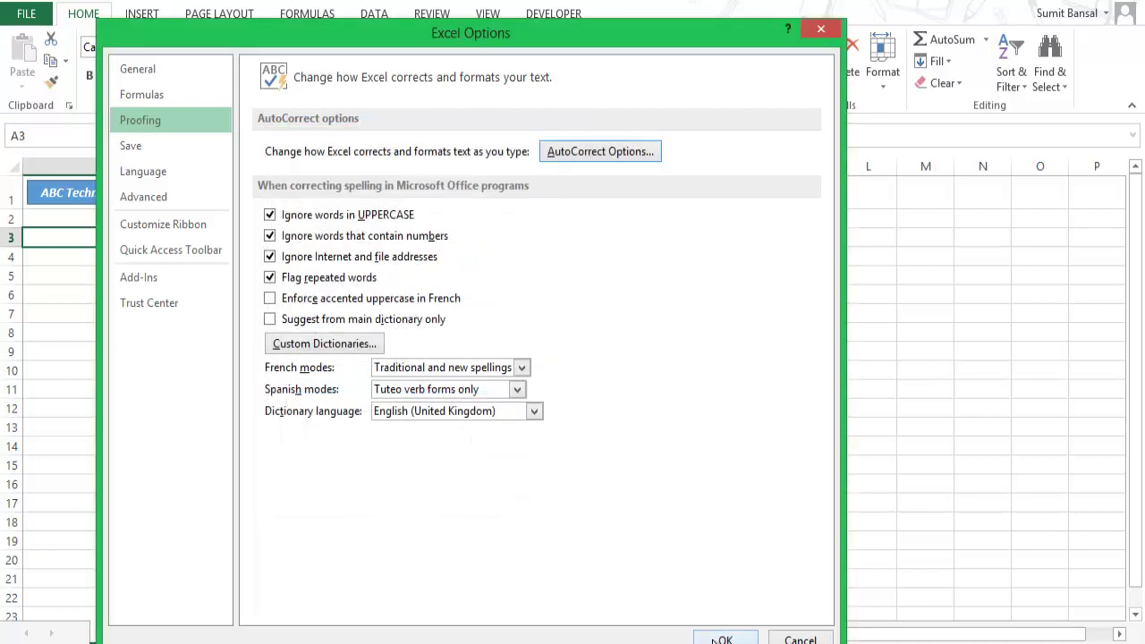
Enter 'ABC' in A3 so it expands, then type the 10% growth in 2013 sentence in B3.
left_click(723, 638)
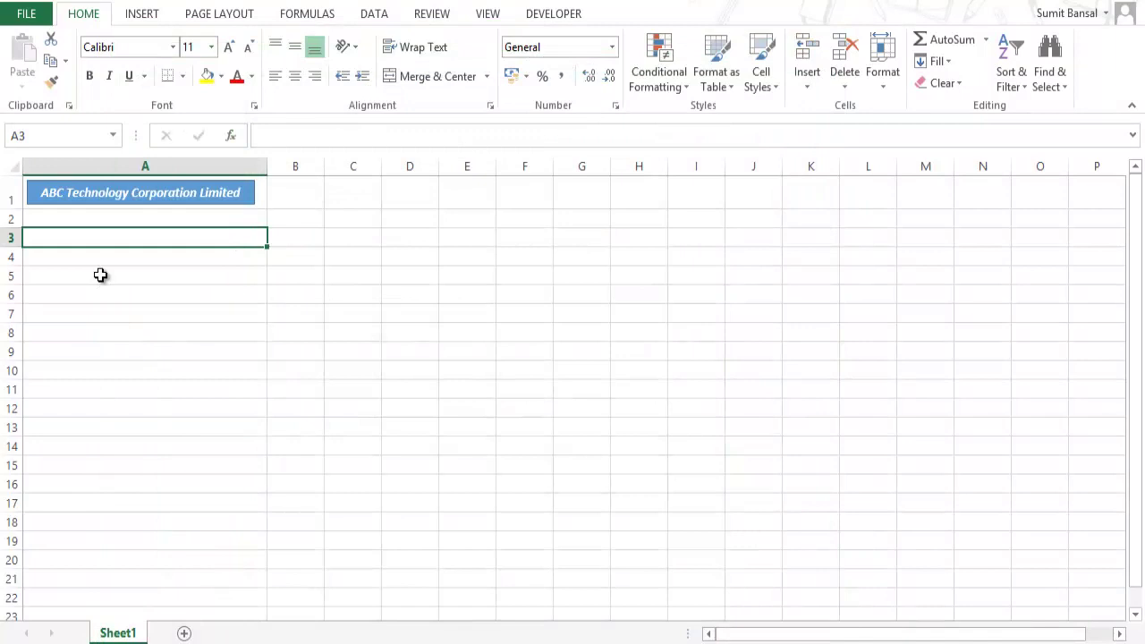
type("ABC")
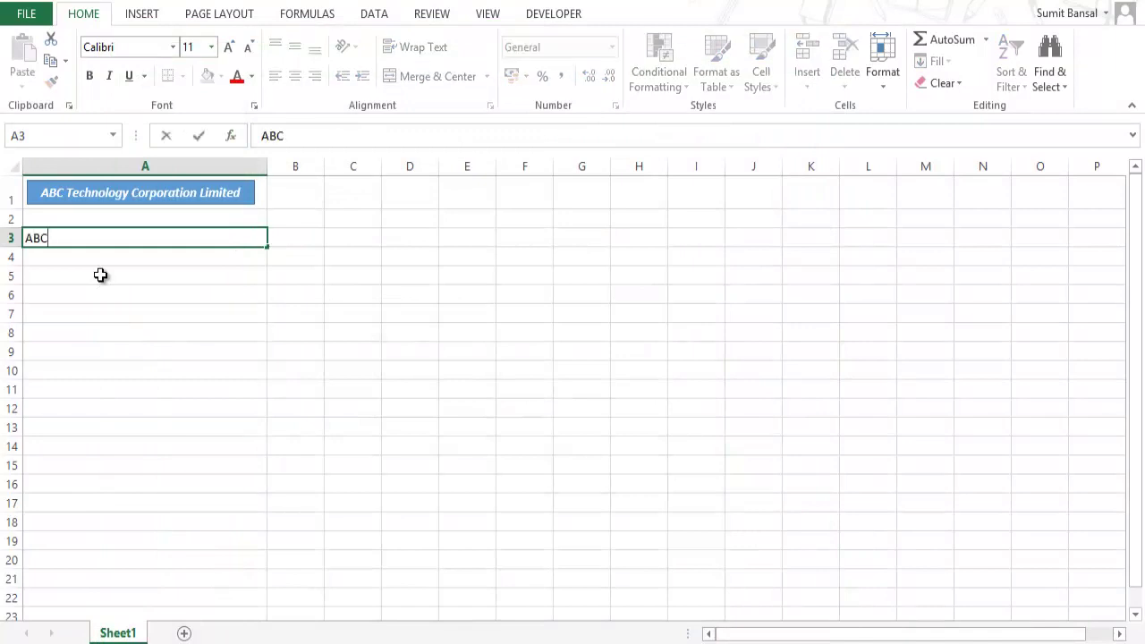
key("Return")
key("Up")
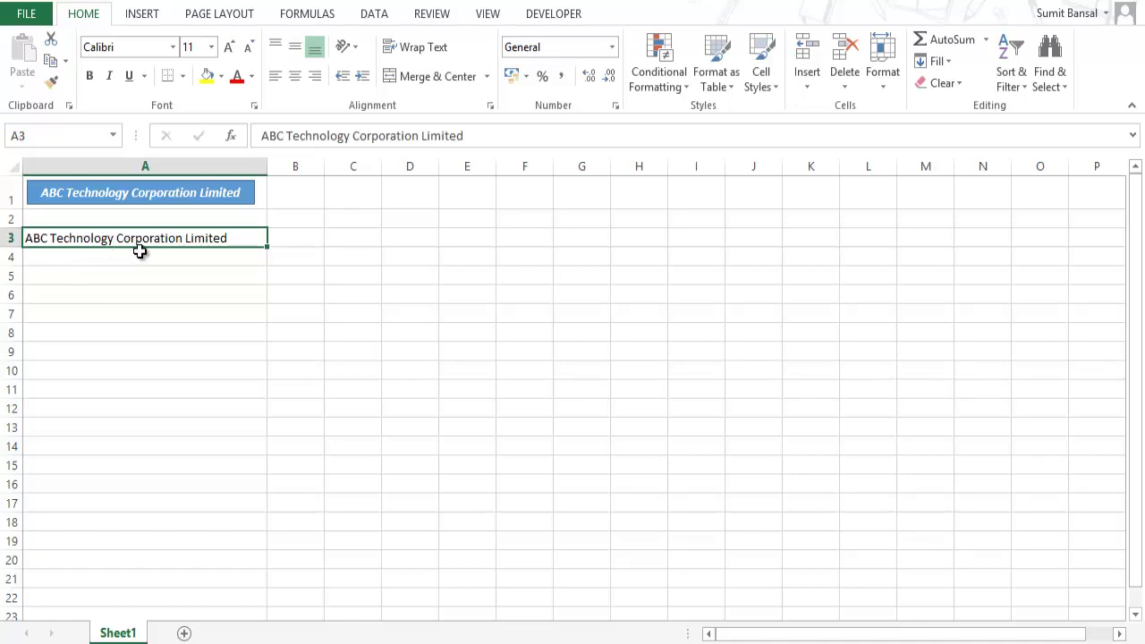
left_click(312, 237)
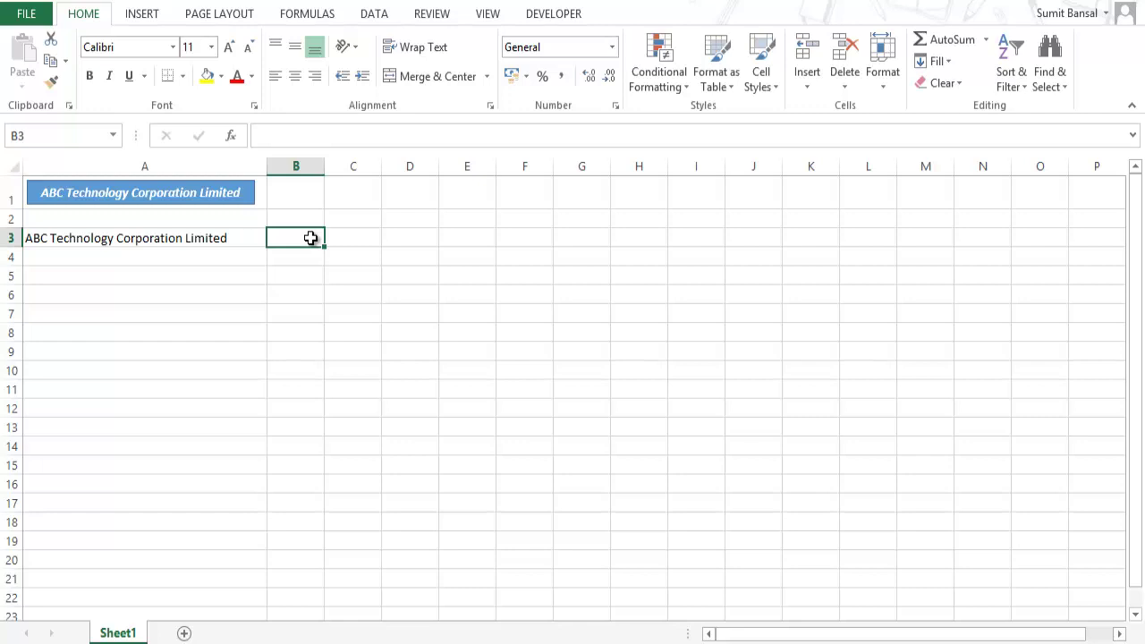
type("ABC")
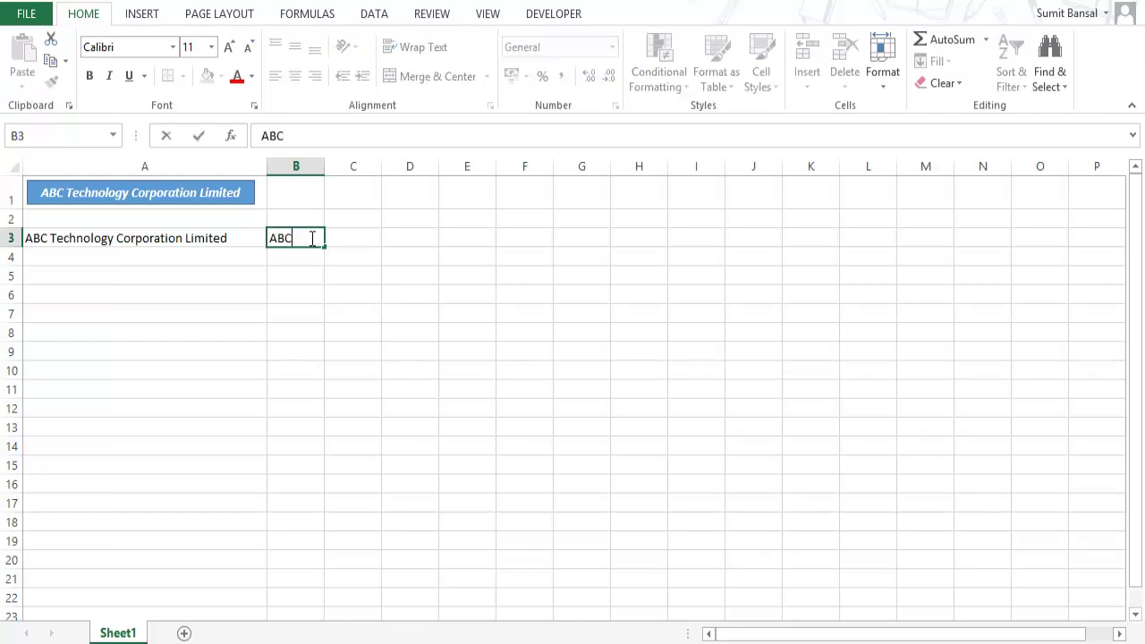
type(" Technology Corporation Limited ")
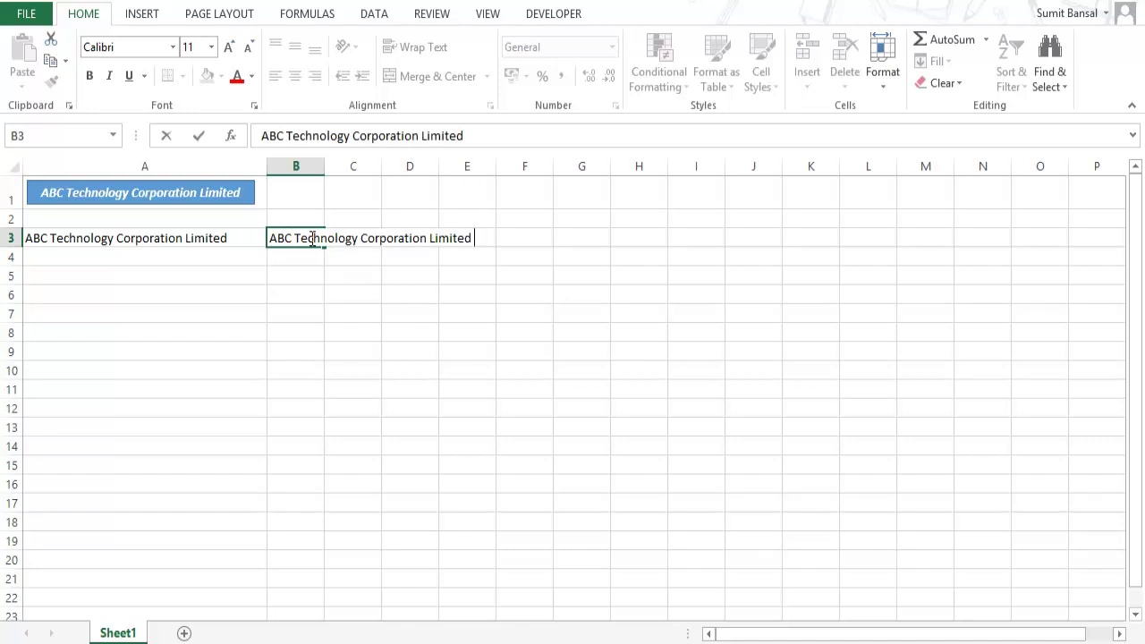
type("growth was 10% in 2013")
key("Return")
left_click(310, 238)
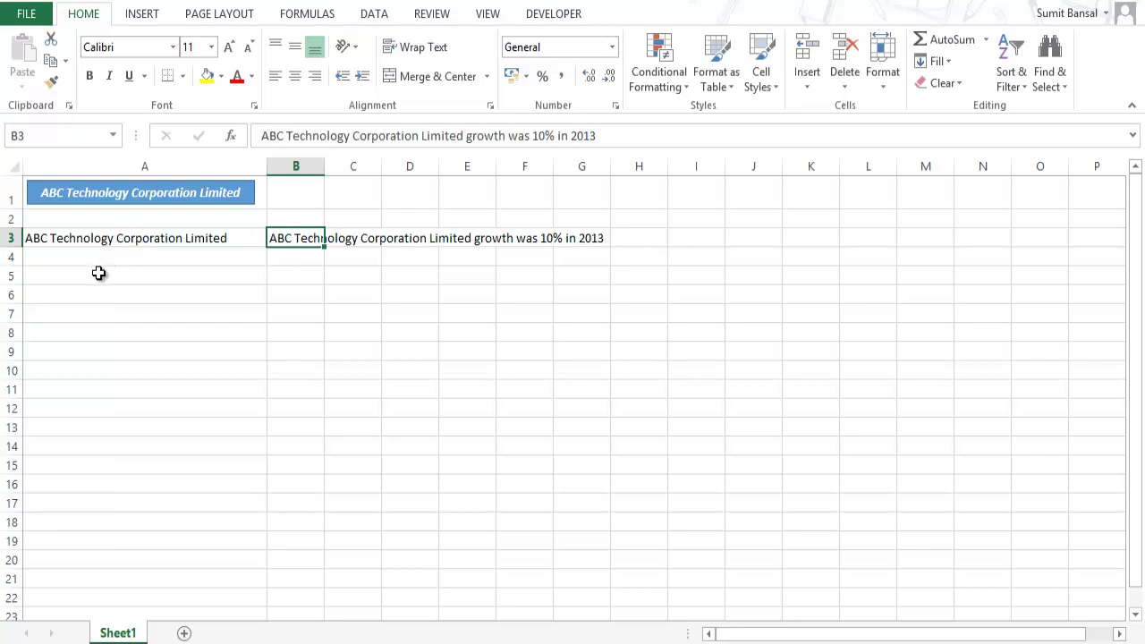
Enter lowercase 'abc' in A5, check it stays unexpanded, then erase it.
left_click(98, 273)
type("a")
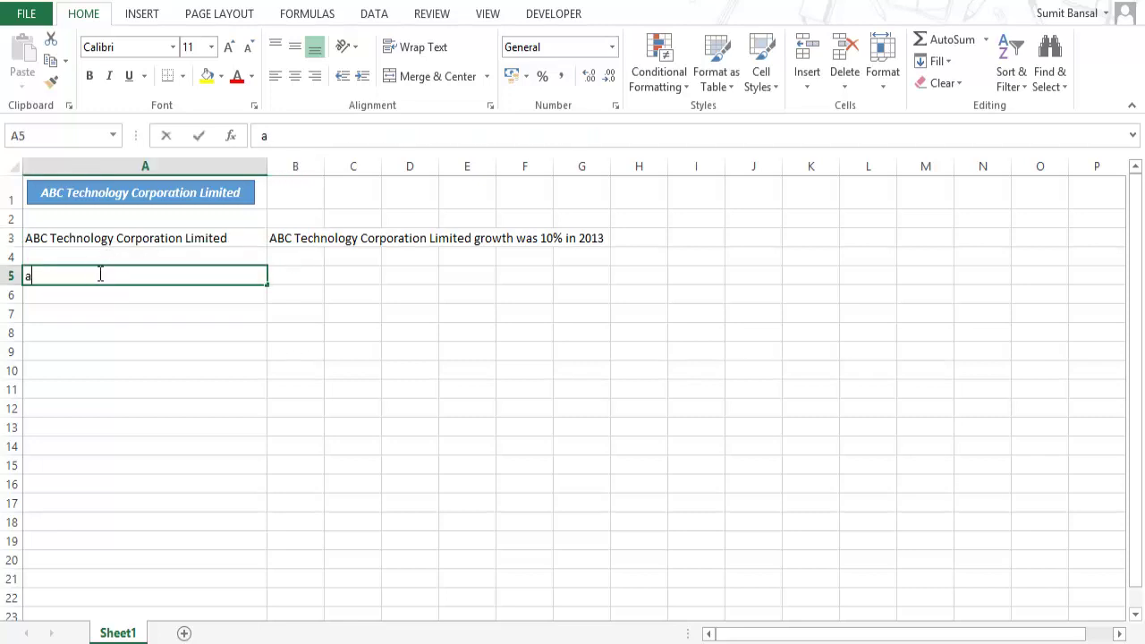
type("bc")
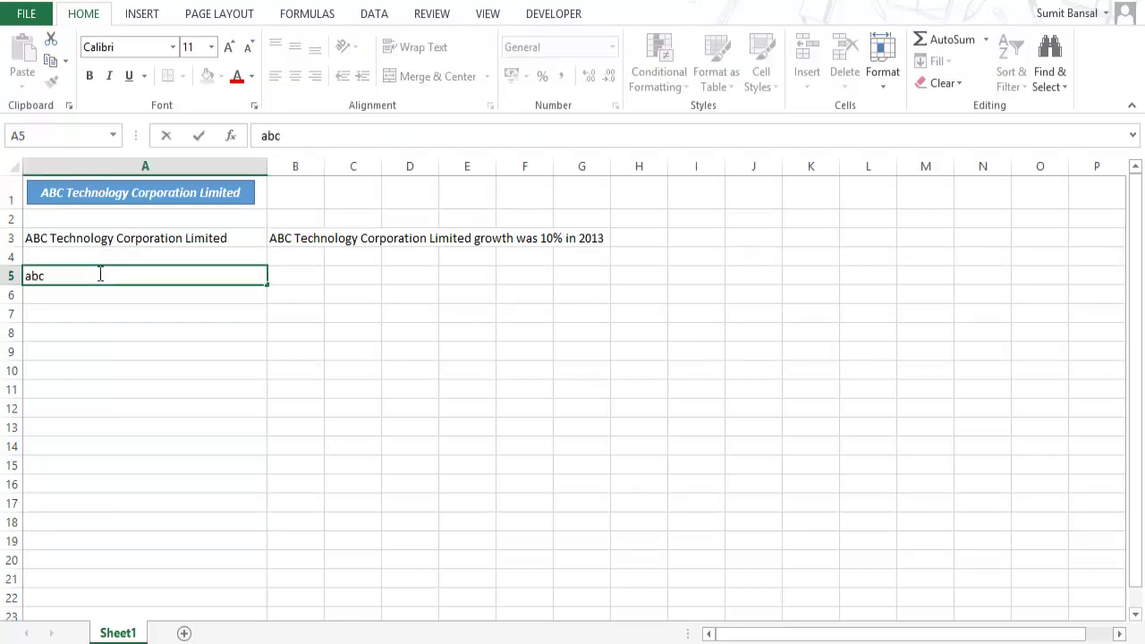
key("Return")
left_click(98, 273)
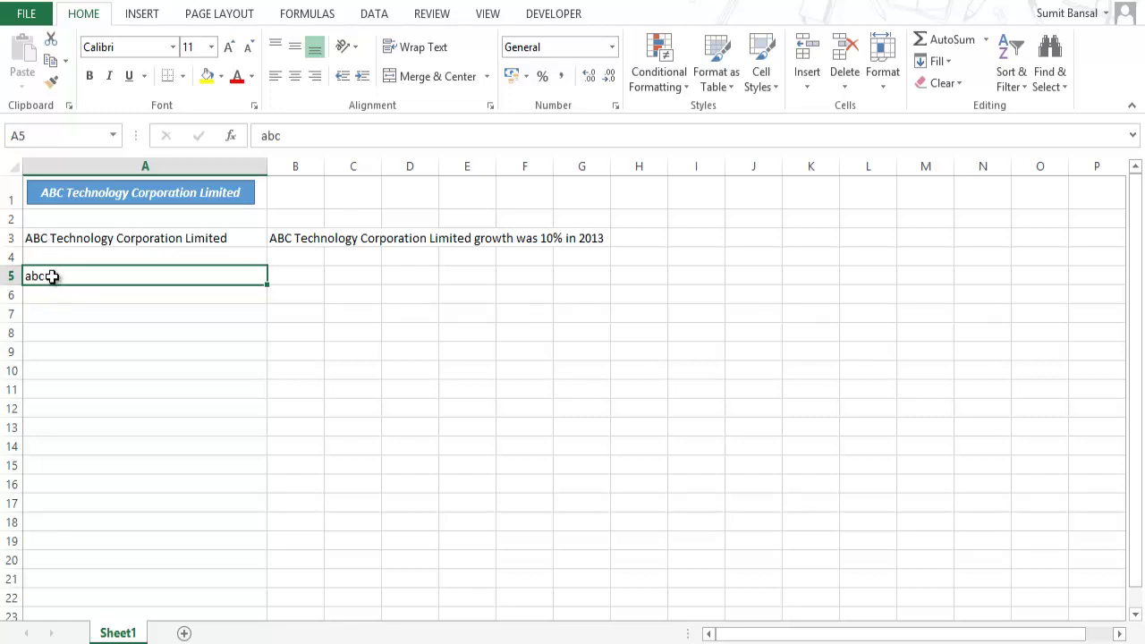
double_click(53, 275)
double_click(40, 275)
key("Delete")
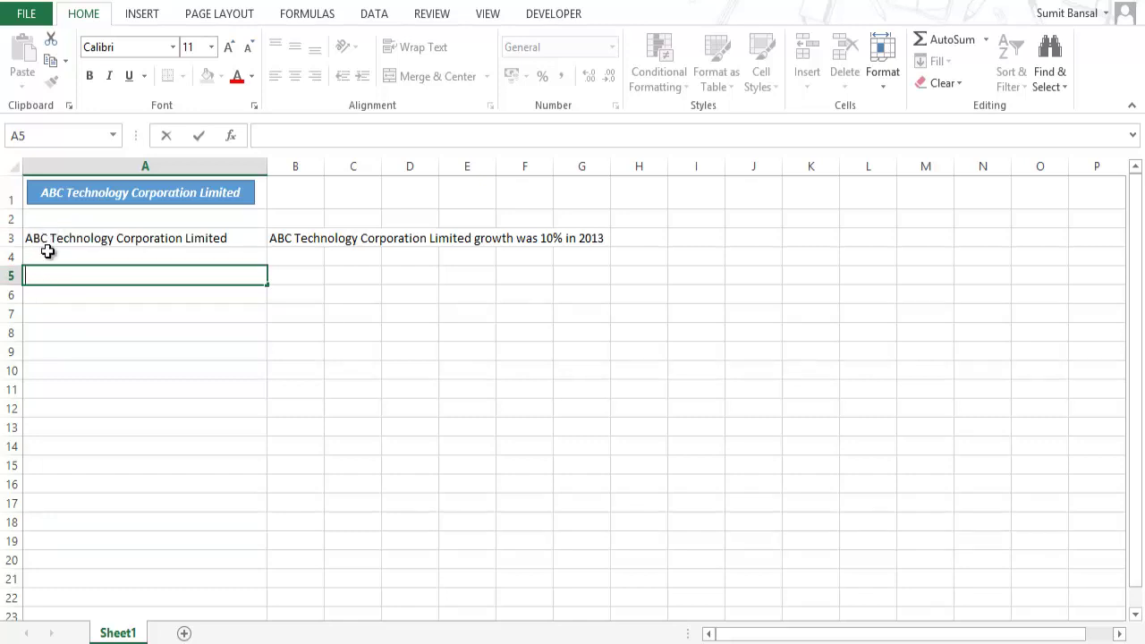
Enter 'ABCD' in cell A5 and check it is not expanded.
type("ABCD")
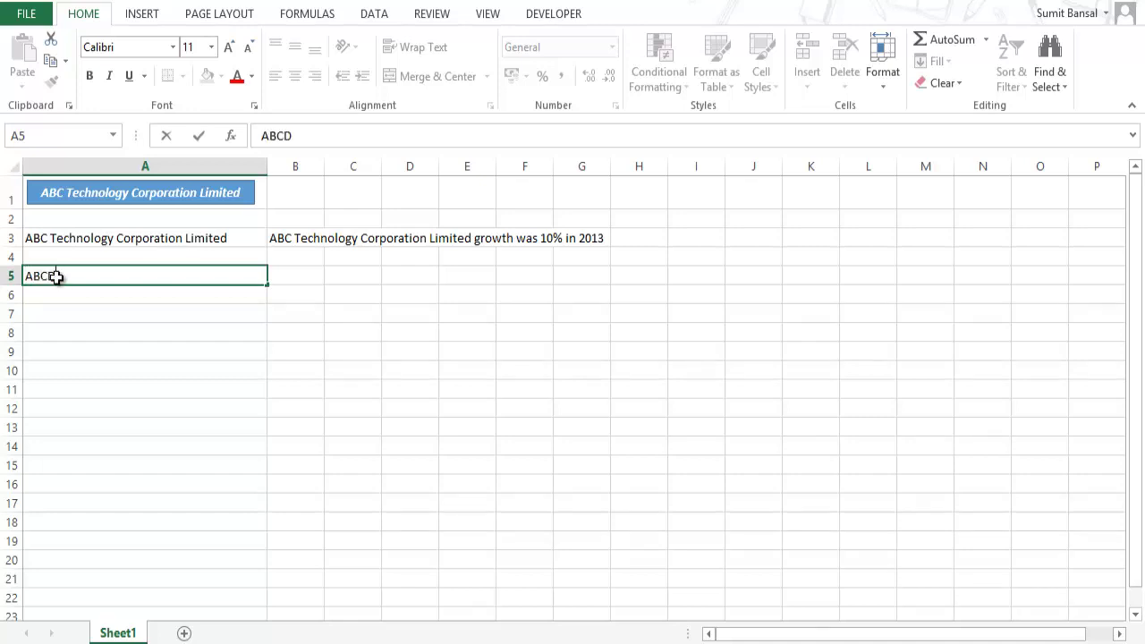
key("Return")
left_click(51, 276)
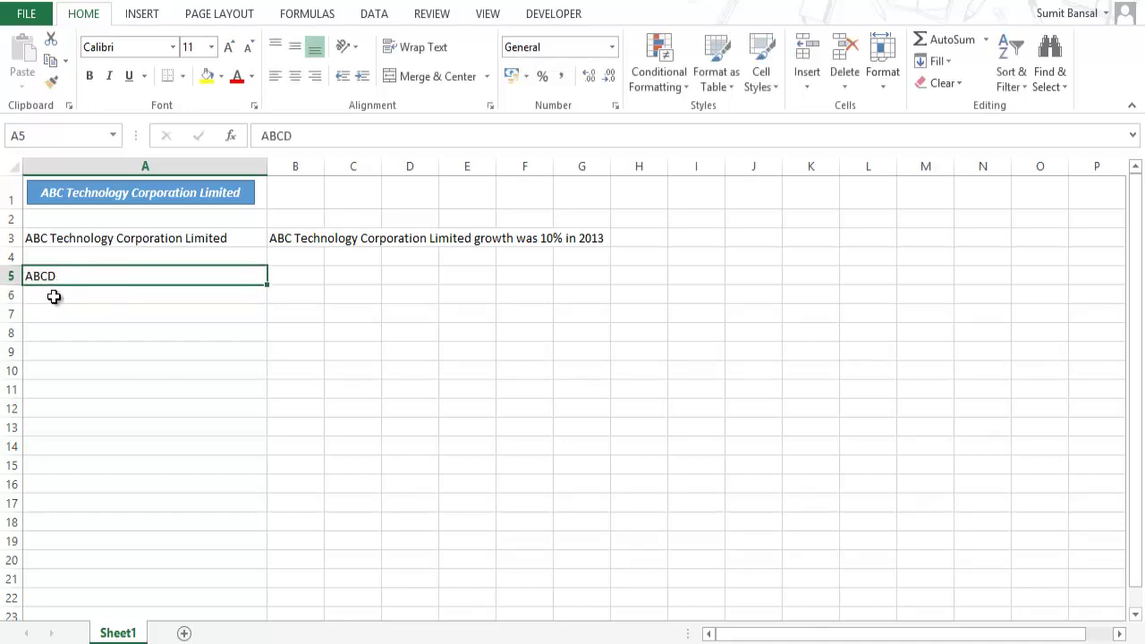